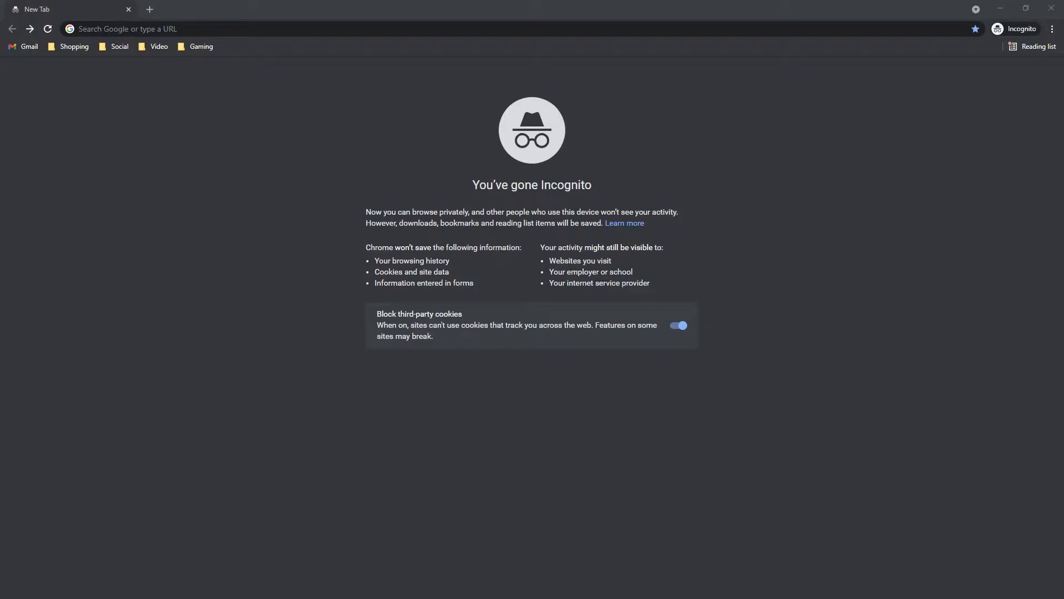
# - Open the multistre.am website
pyautogui.click(161, 28)
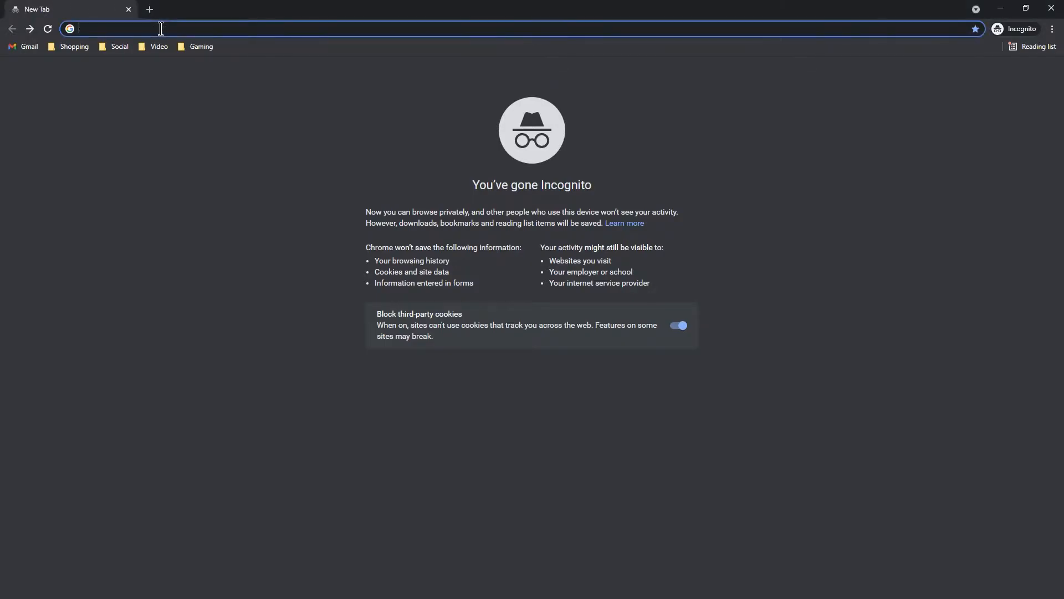
pyautogui.write('https://multistre.am/')
pyautogui.press('Return')
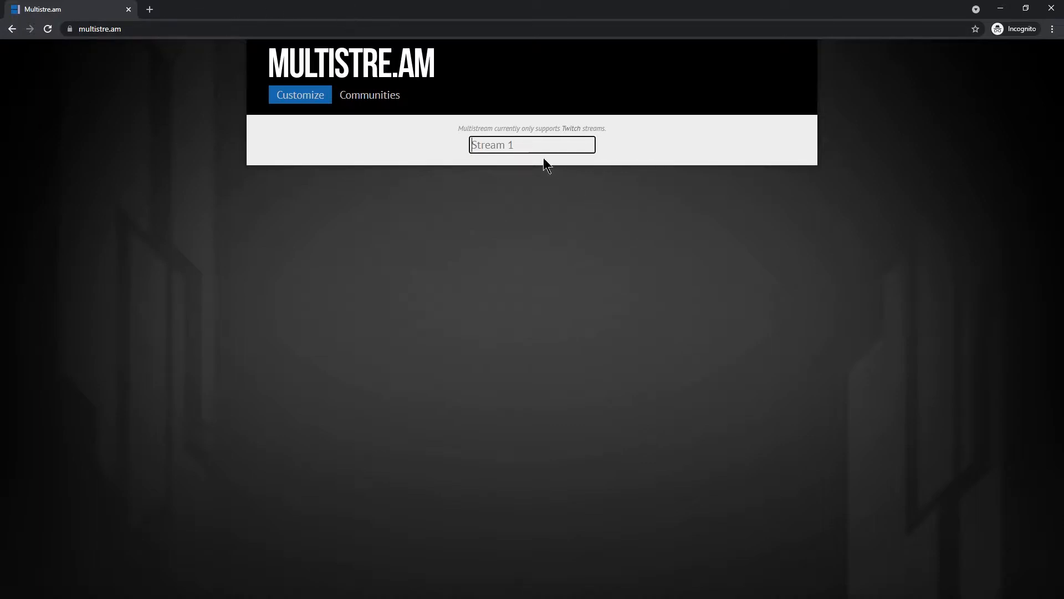
# - Enter zacthedragon as Stream 1 and impulsesv as Stream 2
pyautogui.click(517, 145)
pyautogui.write('zacthe')
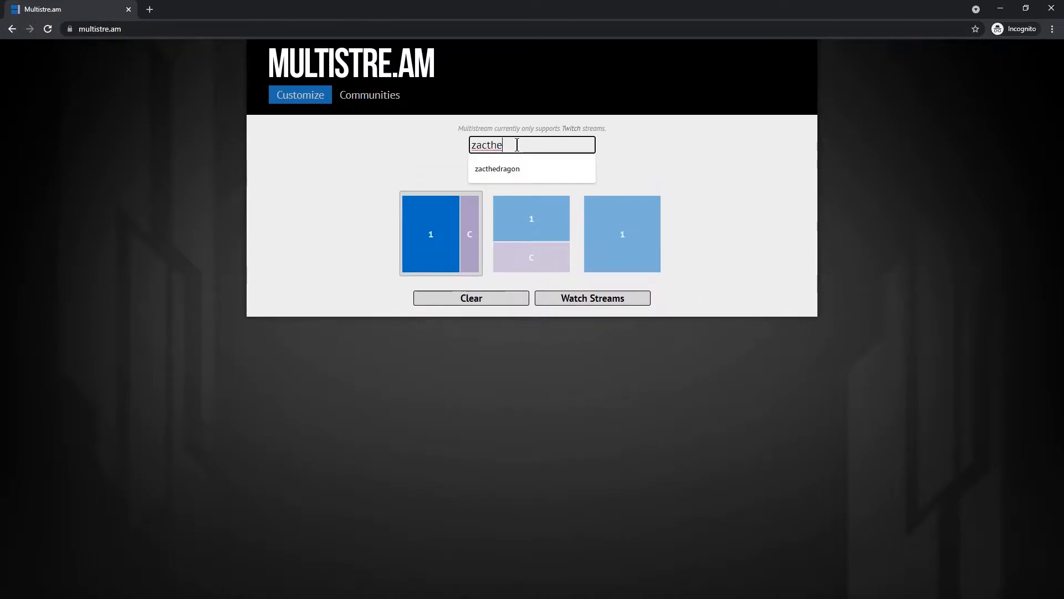
pyautogui.write('dragon')
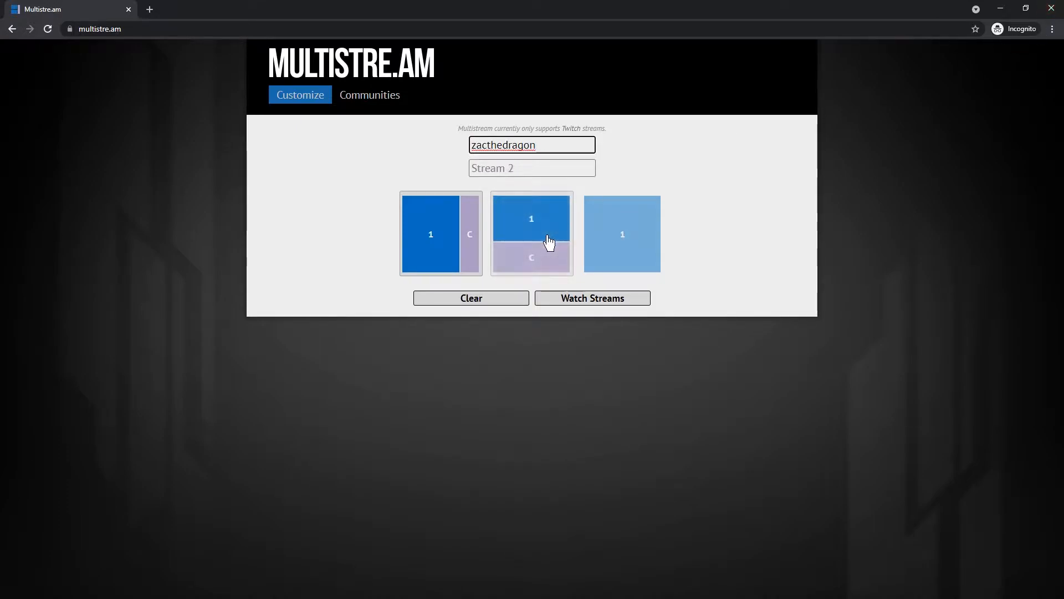
pyautogui.press('Tab')
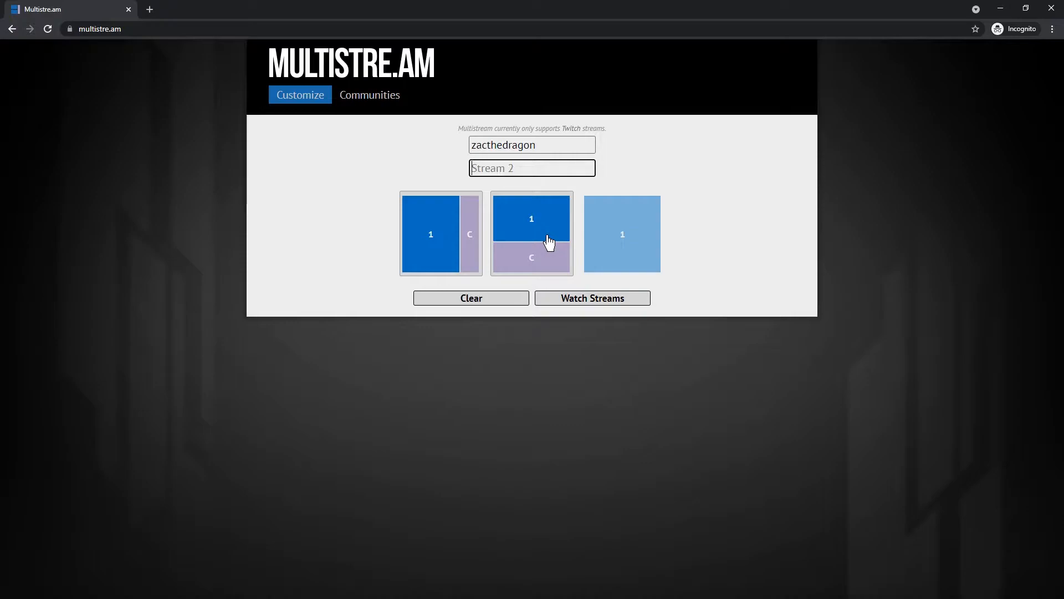
pyautogui.write('impu')
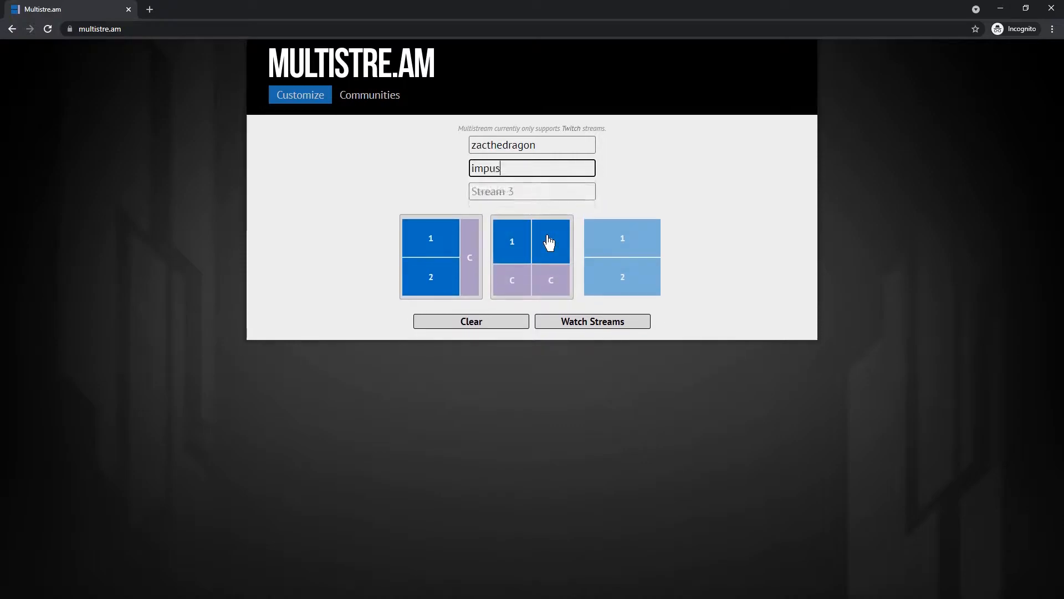
pyautogui.write('lsesv')
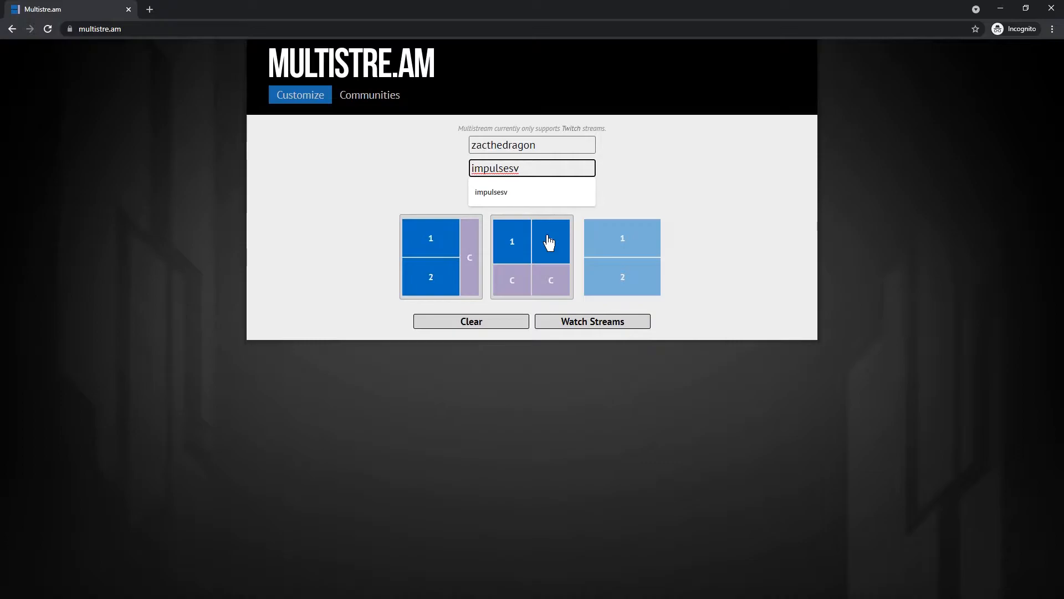
# - Watch the streams in the layout with both videos side by side above two chats, and select the page address
pyautogui.click(404, 294)
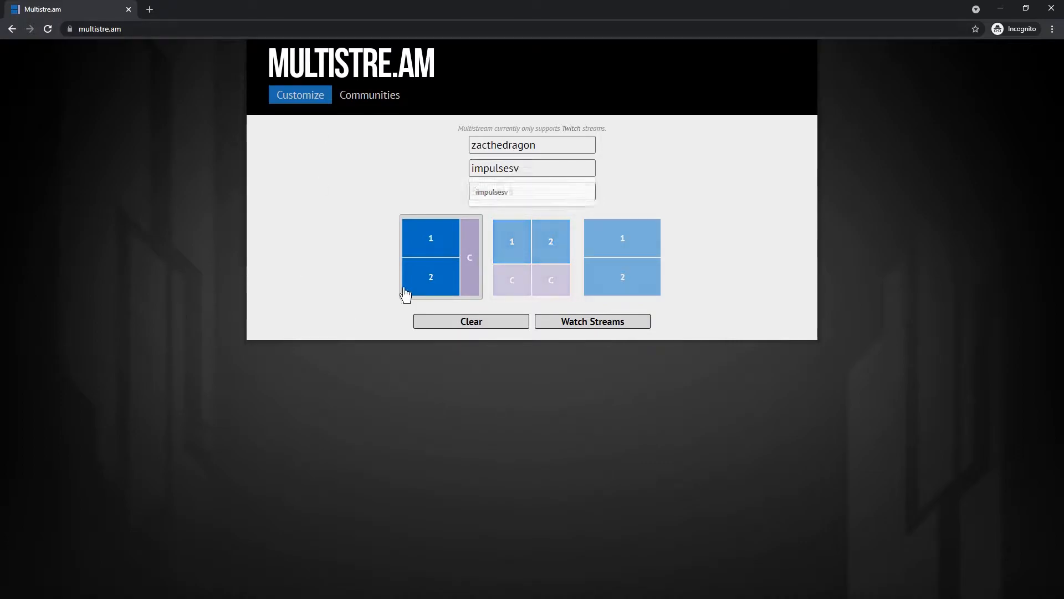
pyautogui.click(511, 286)
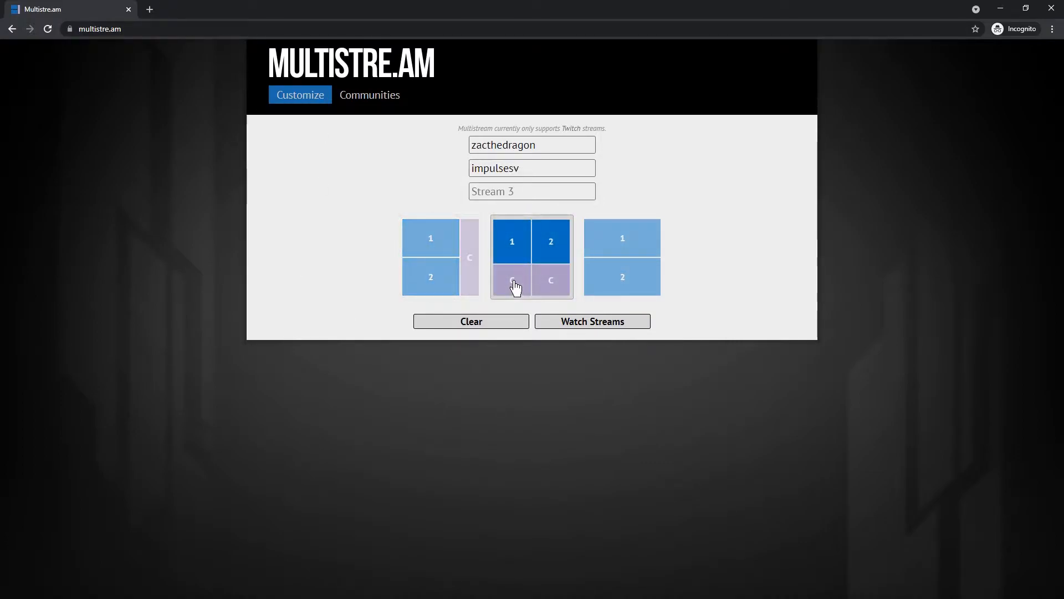
pyautogui.click(600, 327)
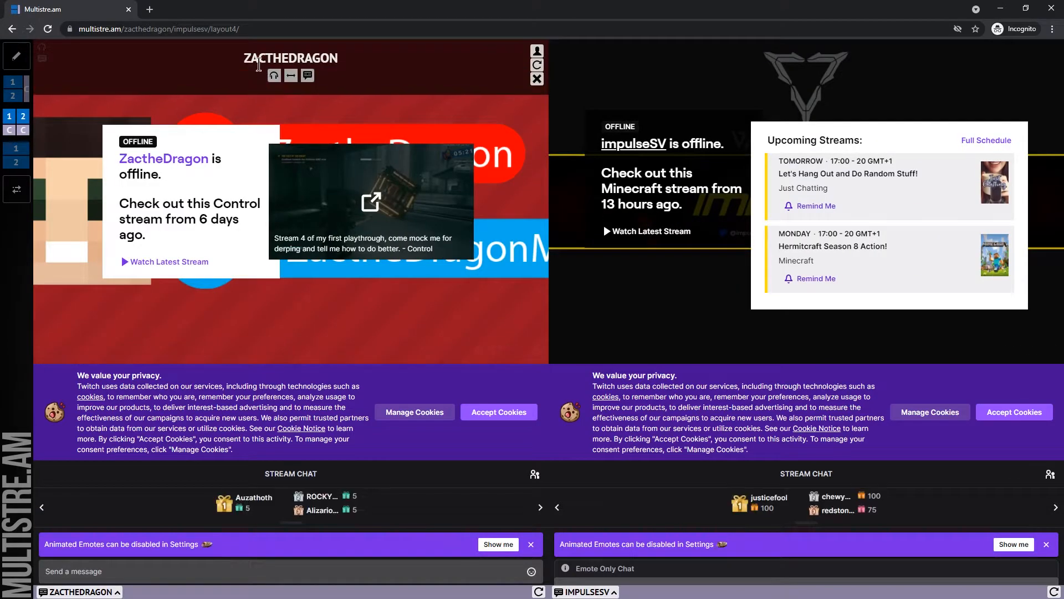
pyautogui.click(262, 30)
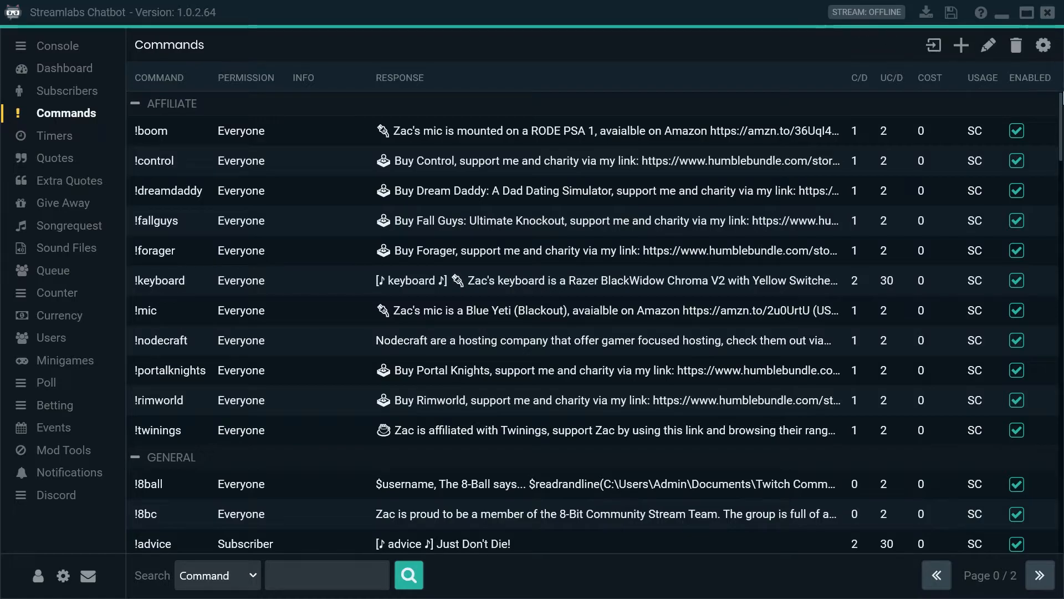
# - Switch to Streamlabs Chatbot and start a new command named !mimpy, keeping the Moderator permission
pyautogui.click(963, 45)
pyautogui.click(196, 146)
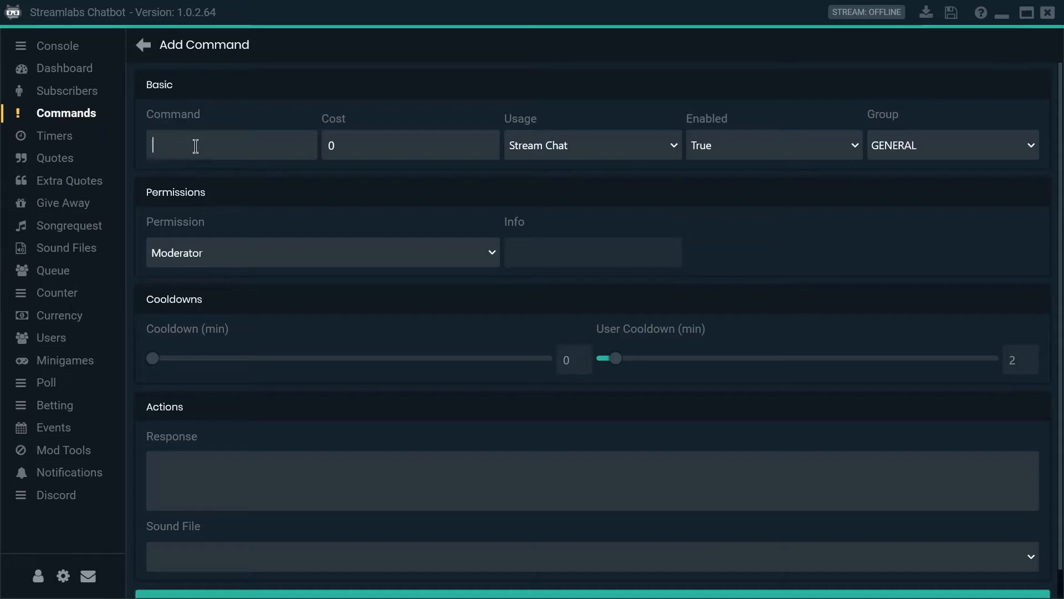
pyautogui.write('!mimpy')
pyautogui.click(260, 262)
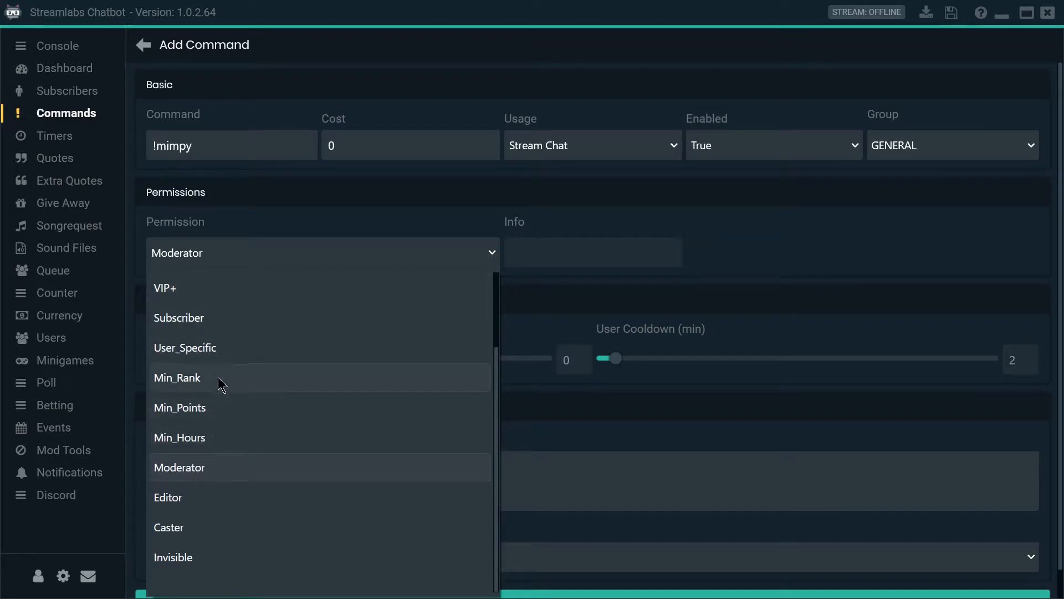
pyautogui.click(649, 501)
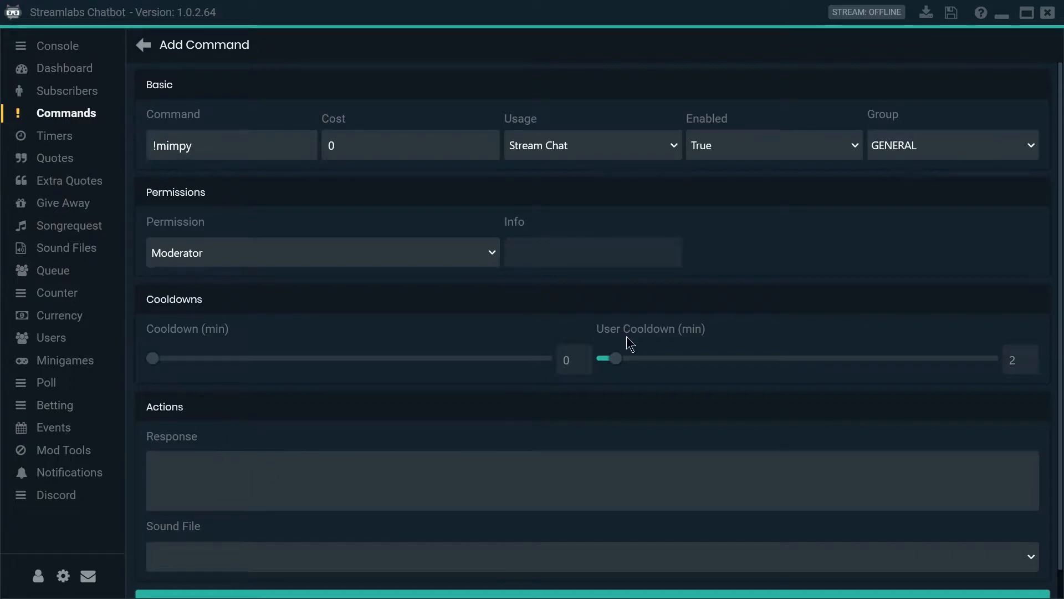
pyautogui.click(323, 493)
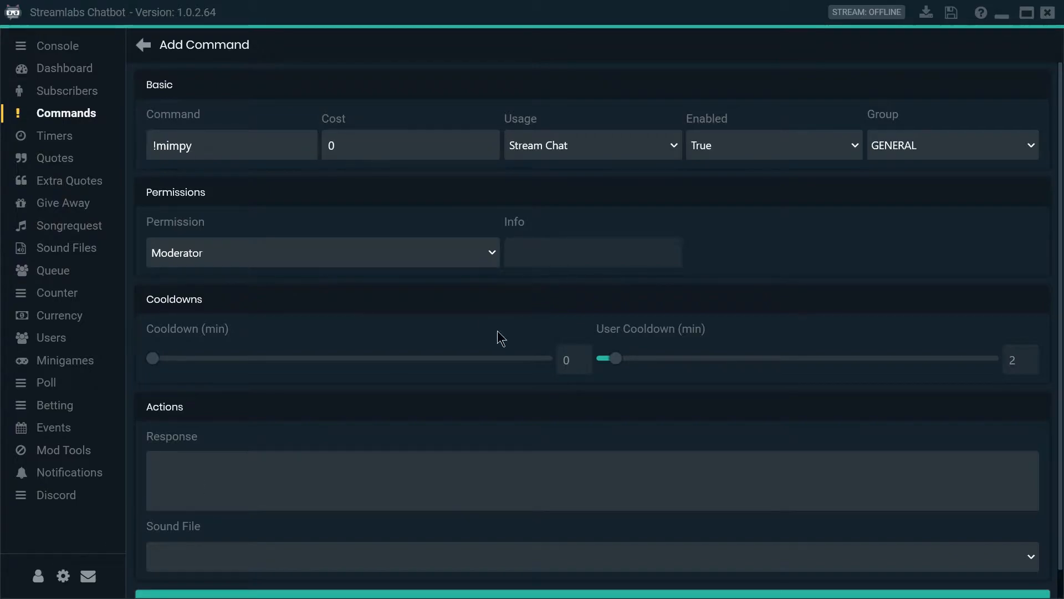
pyautogui.write("Hearing another voice and it's too intellectual, funny and knowledgeable to be Zac? Fear not, you aren't going mad. We're co-streaming. to view both perspectives you can use this link, https://multistre.am/zacthedragon/impulsesv/layout4/")
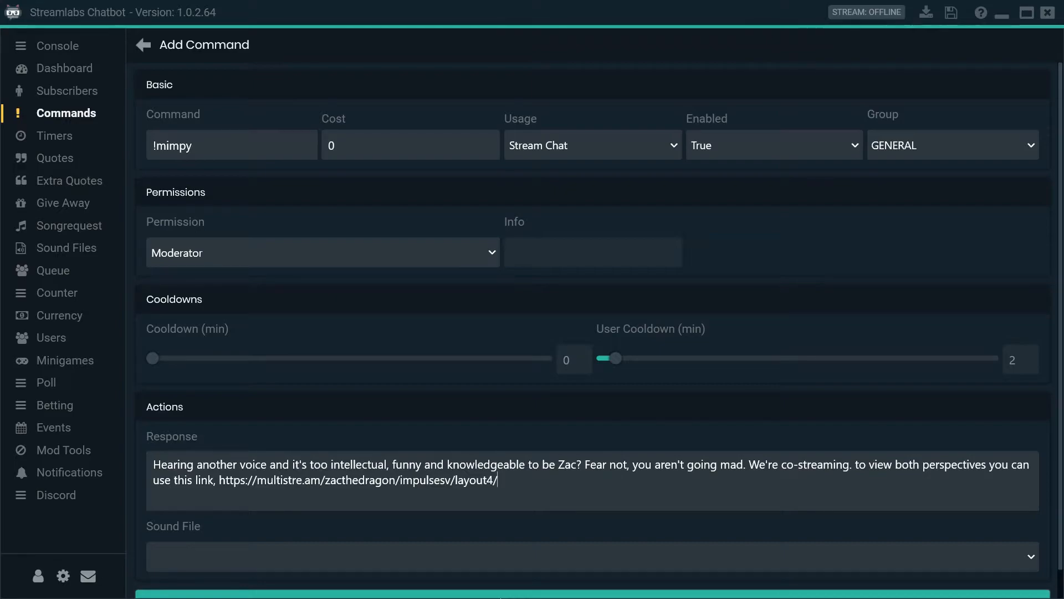
pyautogui.scroll(-1, 548, 499)
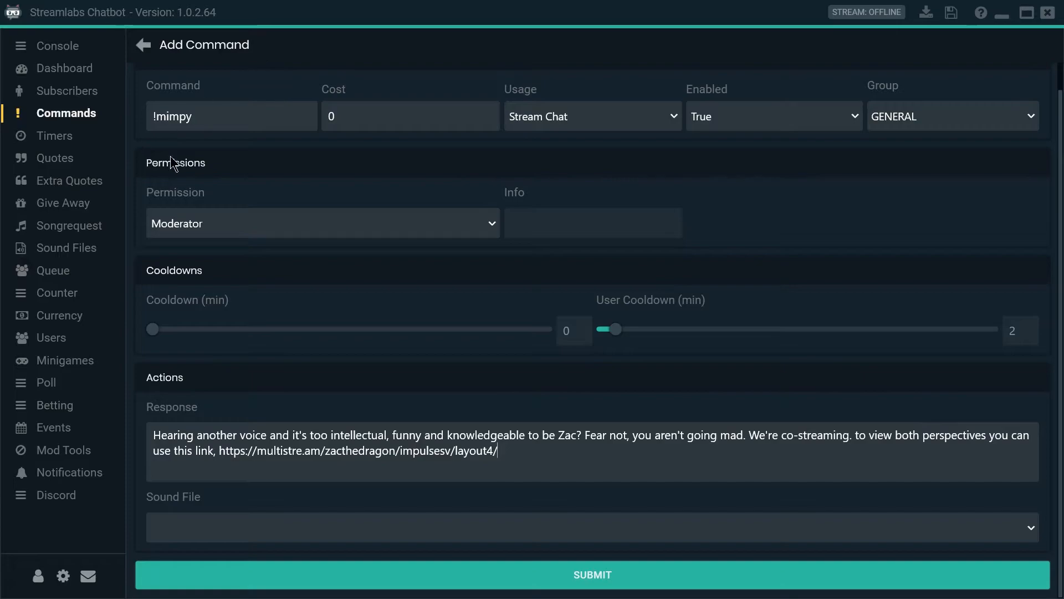
# - Replace the whole response with the example usage "!multi ImpulseSV"
pyautogui.hotkey('ctrl', 'a')
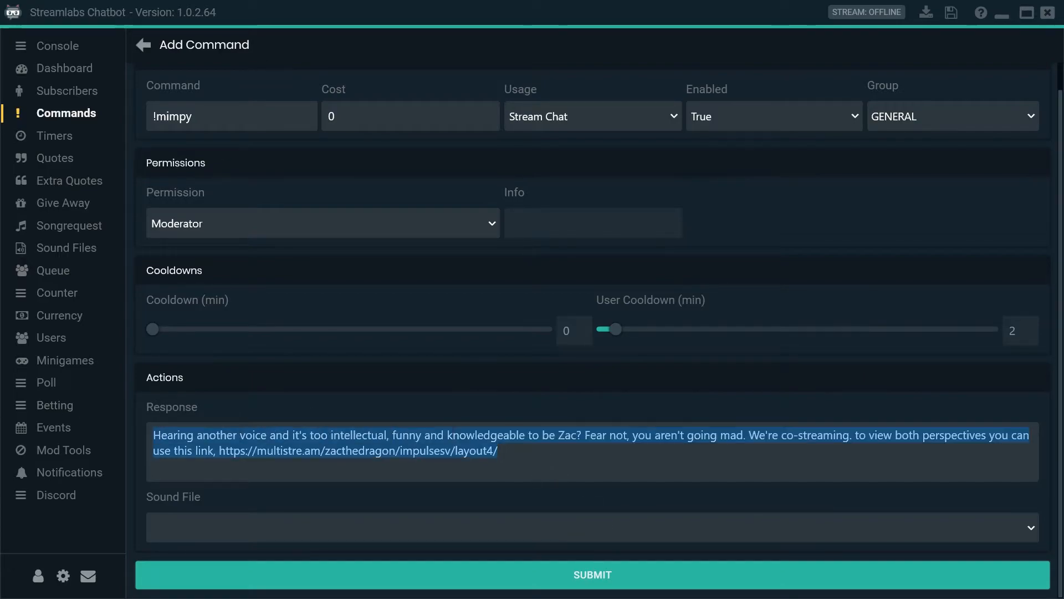
pyautogui.write('!')
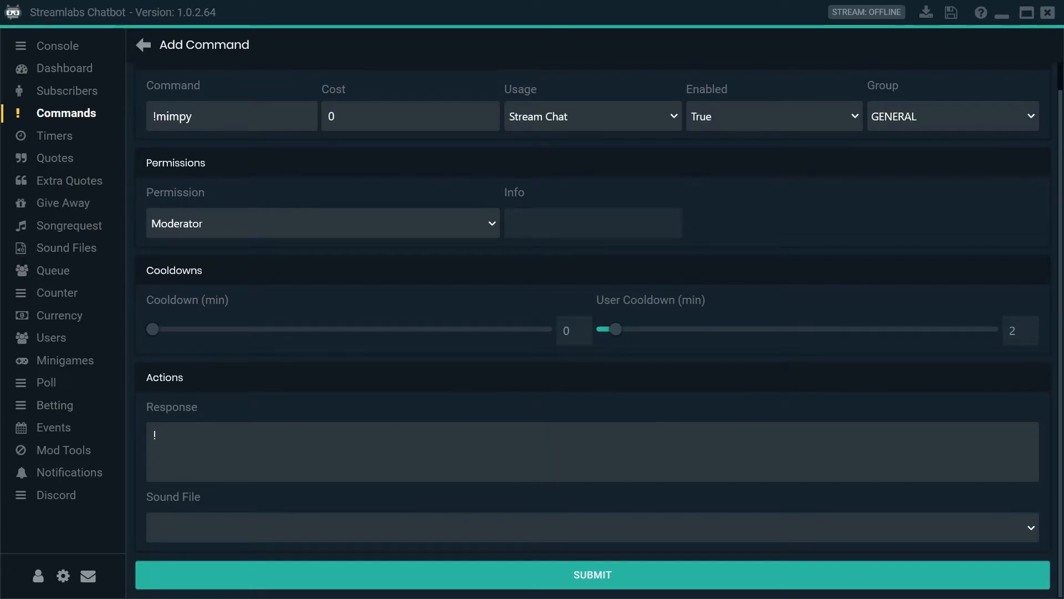
pyautogui.write('multi')
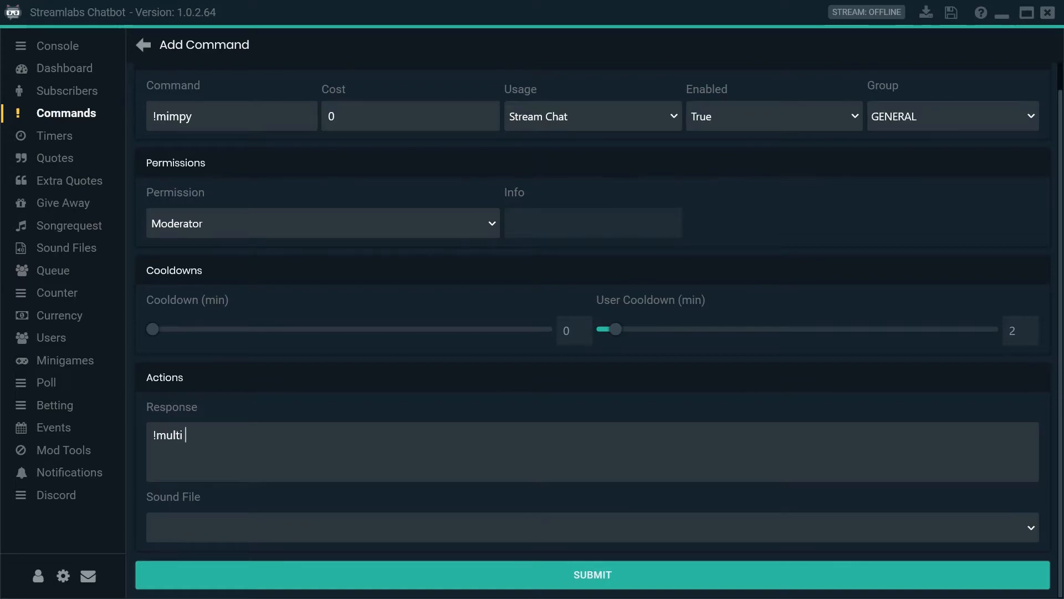
pyautogui.write(' ImpulseSV')
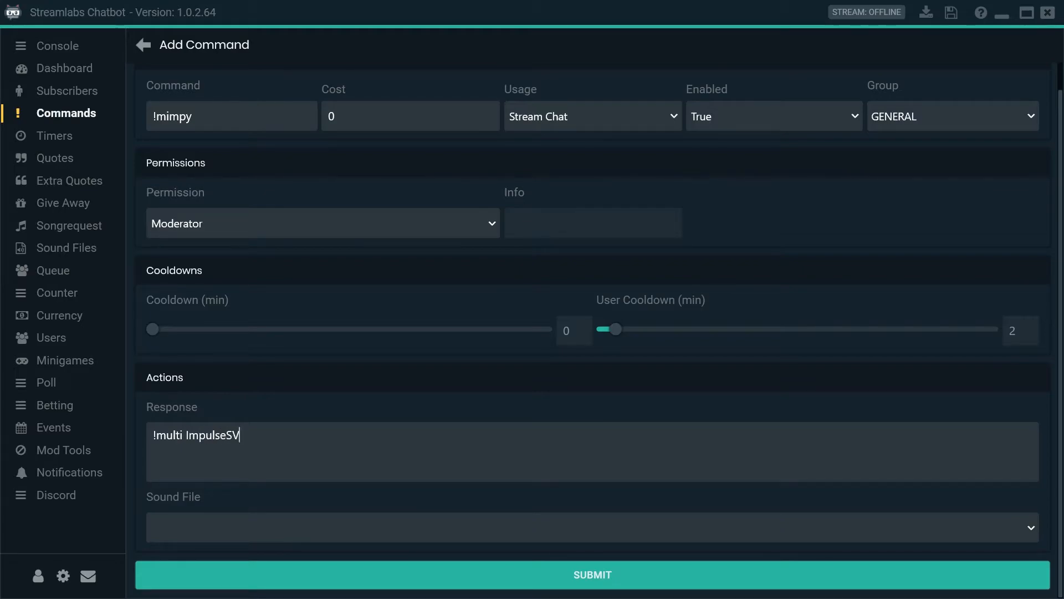
# - Rename the command !multi2 and replace its response with "Want to see Impulse's view aswell as mine?"
pyautogui.doubleClick(175, 116)
pyautogui.write('multi2')
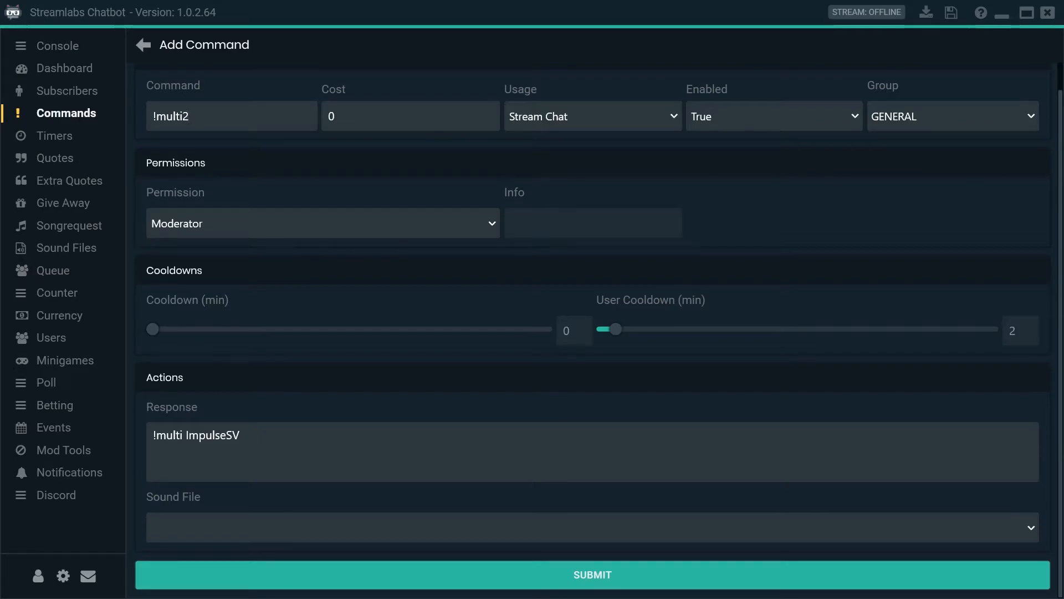
pyautogui.click(332, 442)
pyautogui.hotkey('ctrl', 'shift', 'Left')
pyautogui.hotkey('ctrl', 'shift', 'Left')
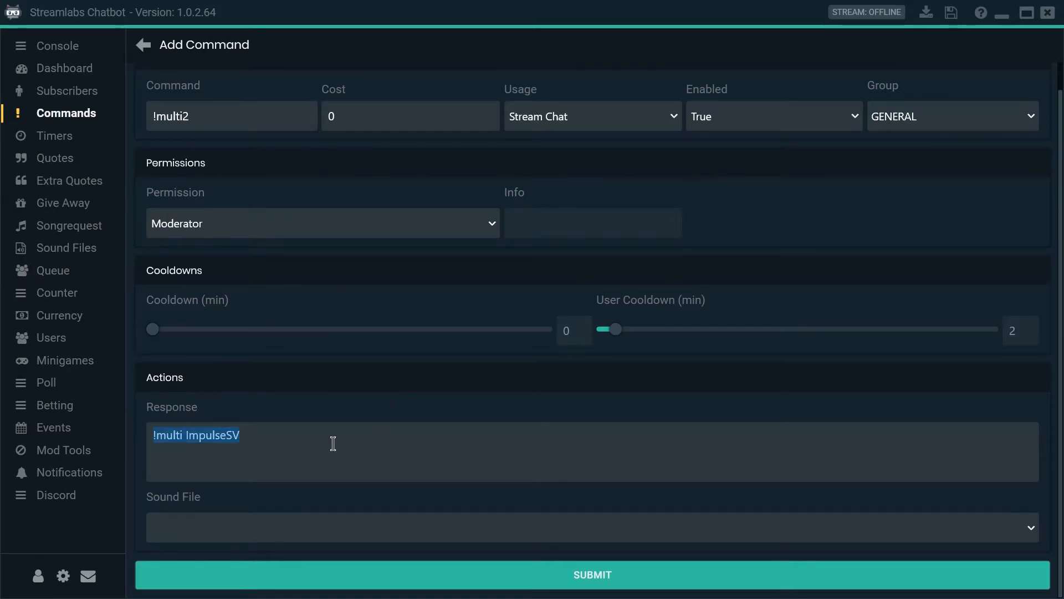
pyautogui.write('Want to see ')
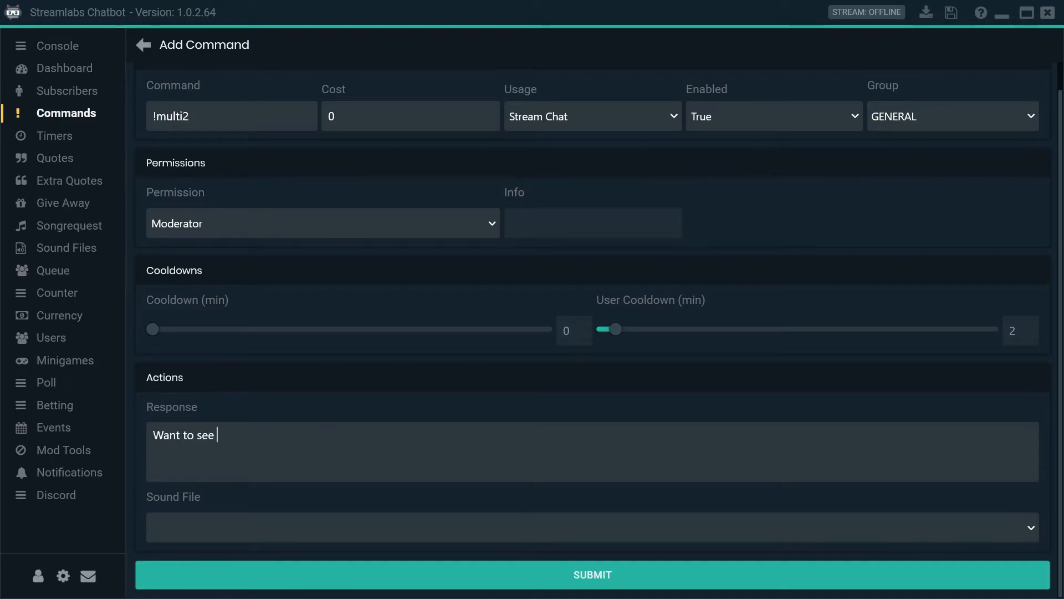
pyautogui.write('Impul')
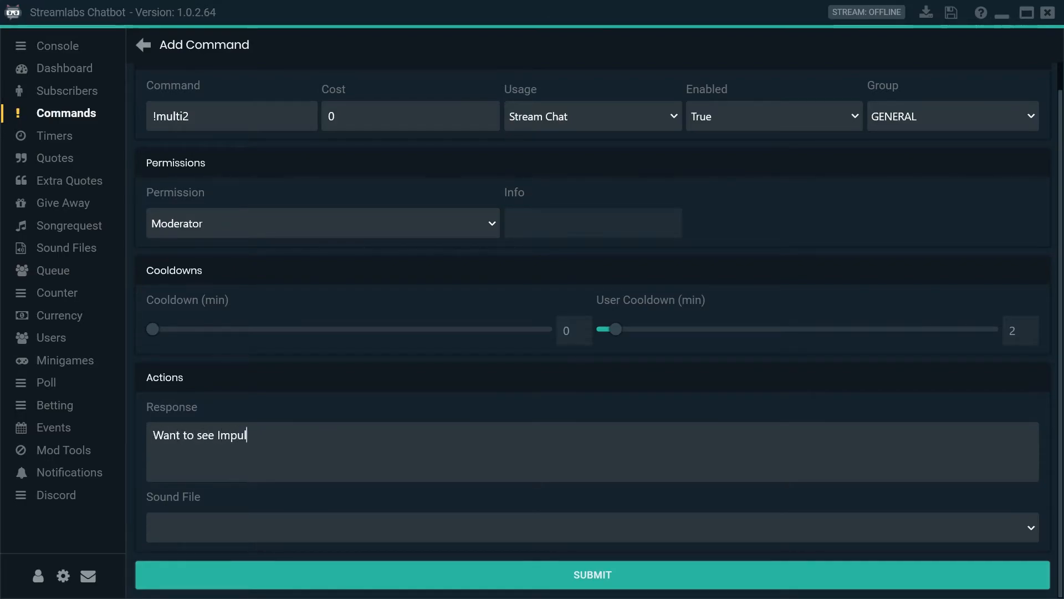
pyautogui.write("se's view aswell")
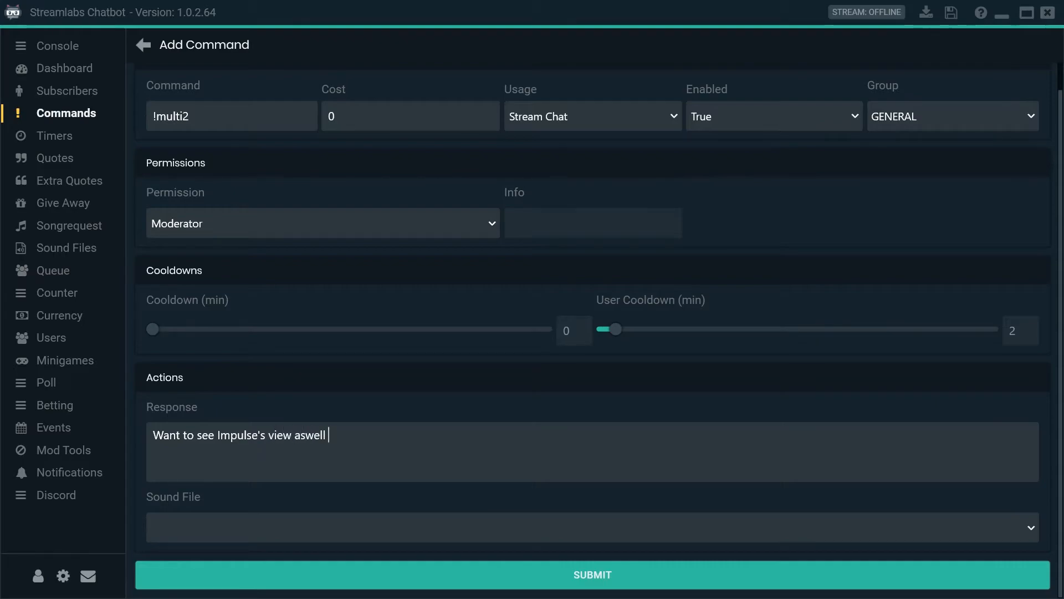
pyautogui.write('as mine? Try thi')
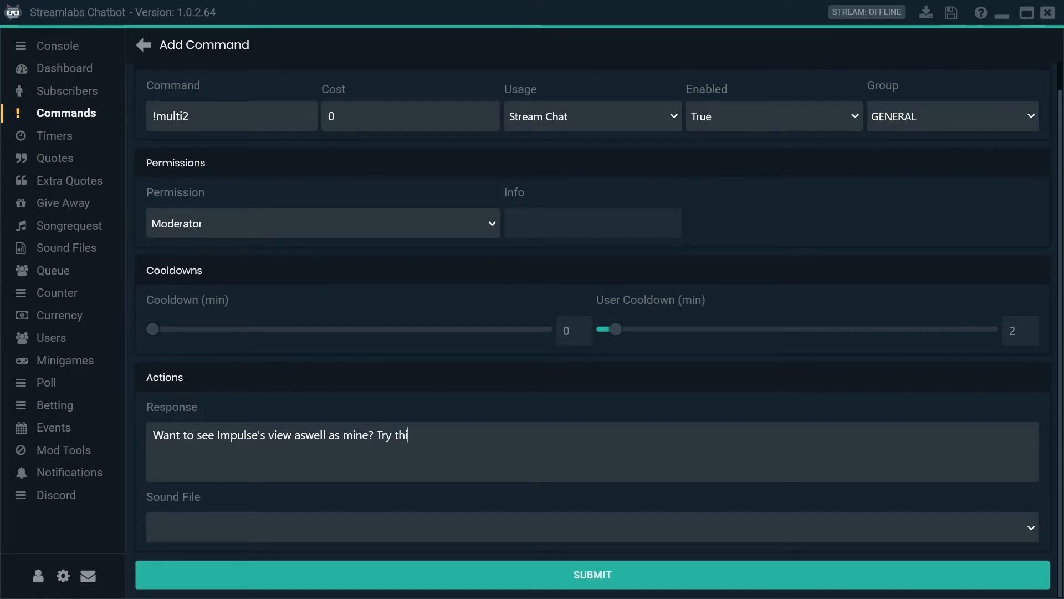
pyautogui.write('s link')
pyautogui.click(523, 435)
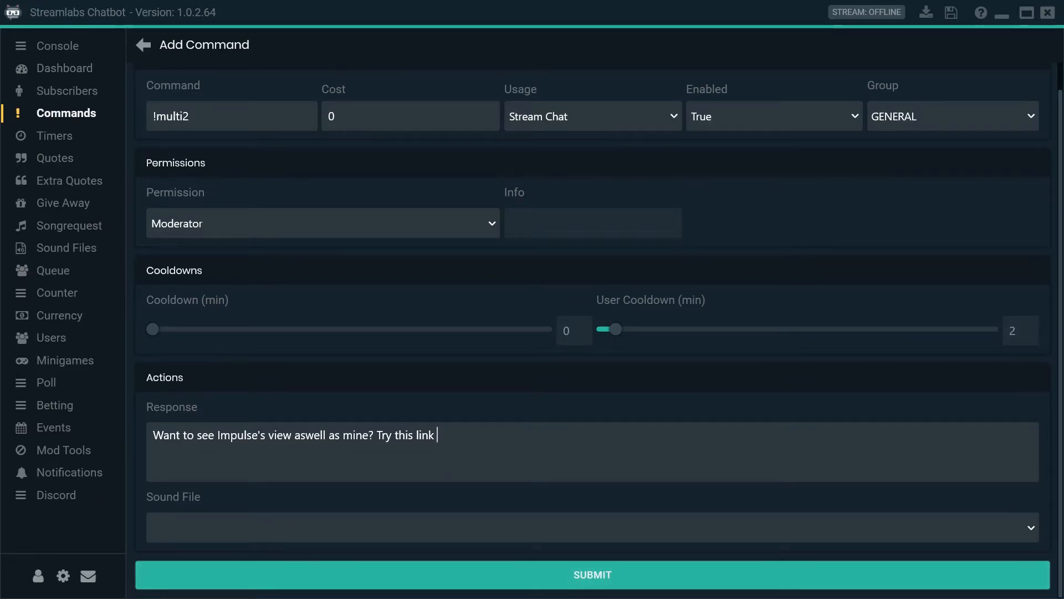
pyautogui.write('https://multistre.am/zacthedragon/impulsesv/layout4/')
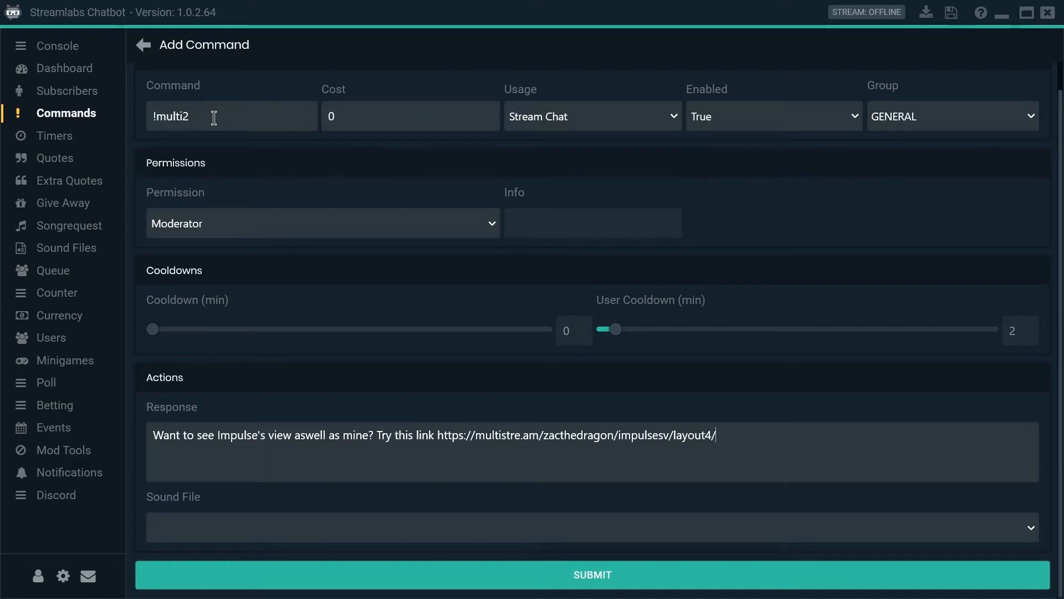
# - Replace "Impulse" in the response text and "impulsesv" in the link with $target, and submit the command
pyautogui.moveTo(258, 438); pyautogui.dragTo(218, 438)
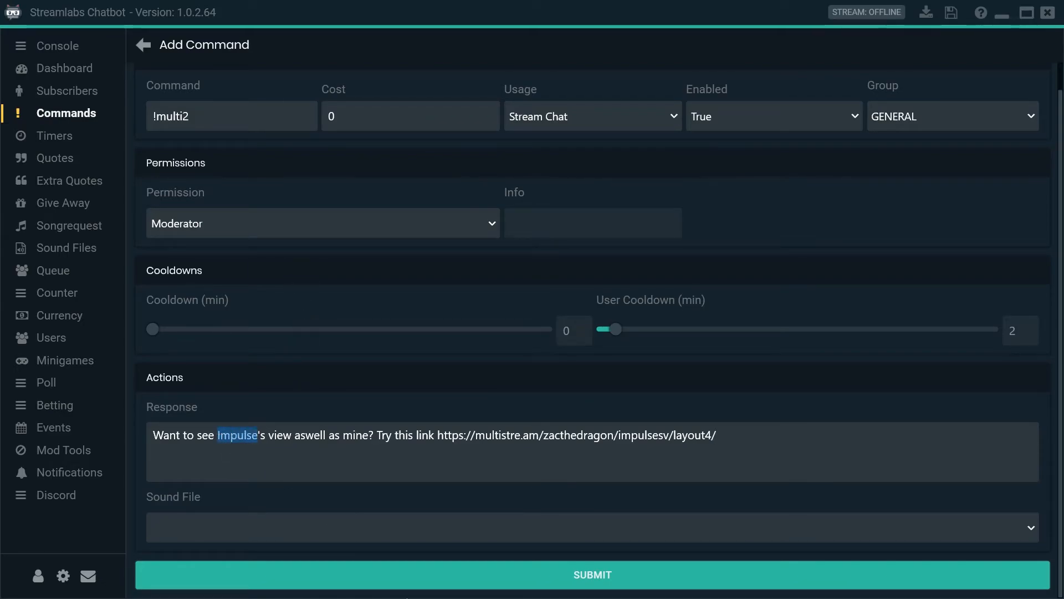
pyautogui.write('$')
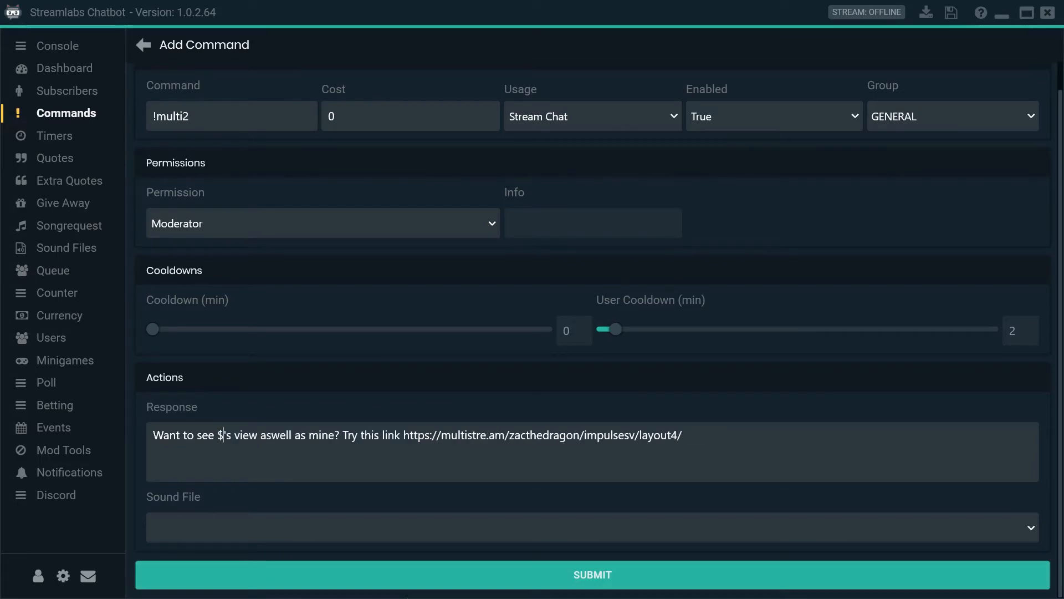
pyautogui.write('target')
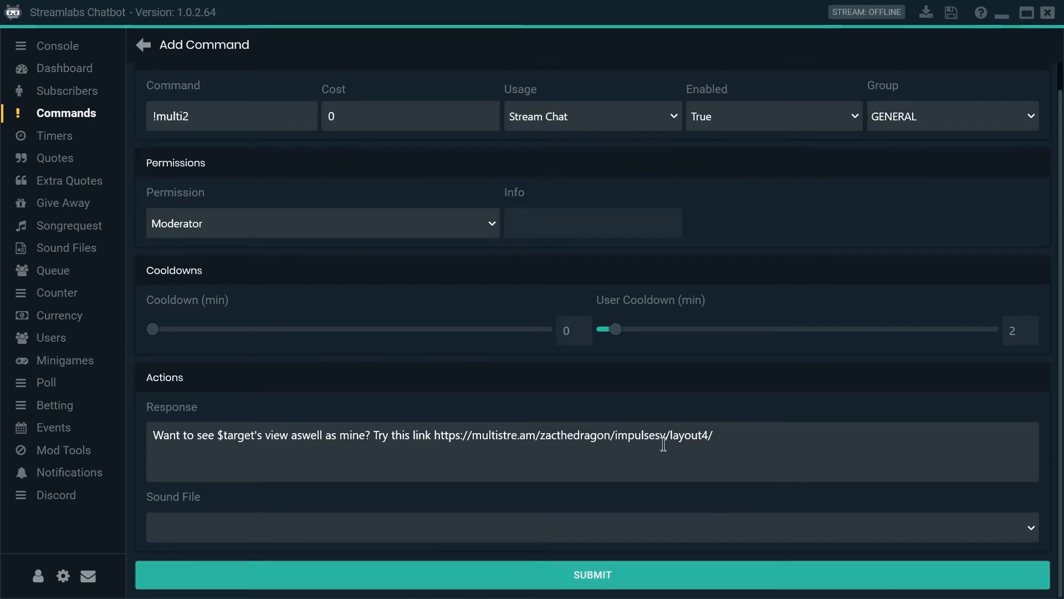
pyautogui.doubleClick(635, 435)
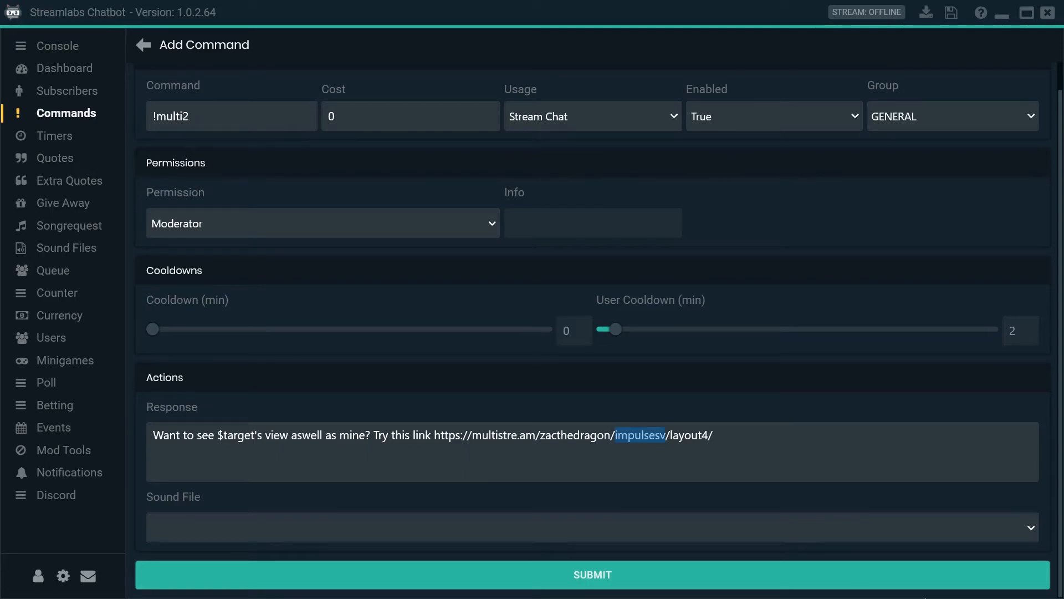
pyautogui.write('$target')
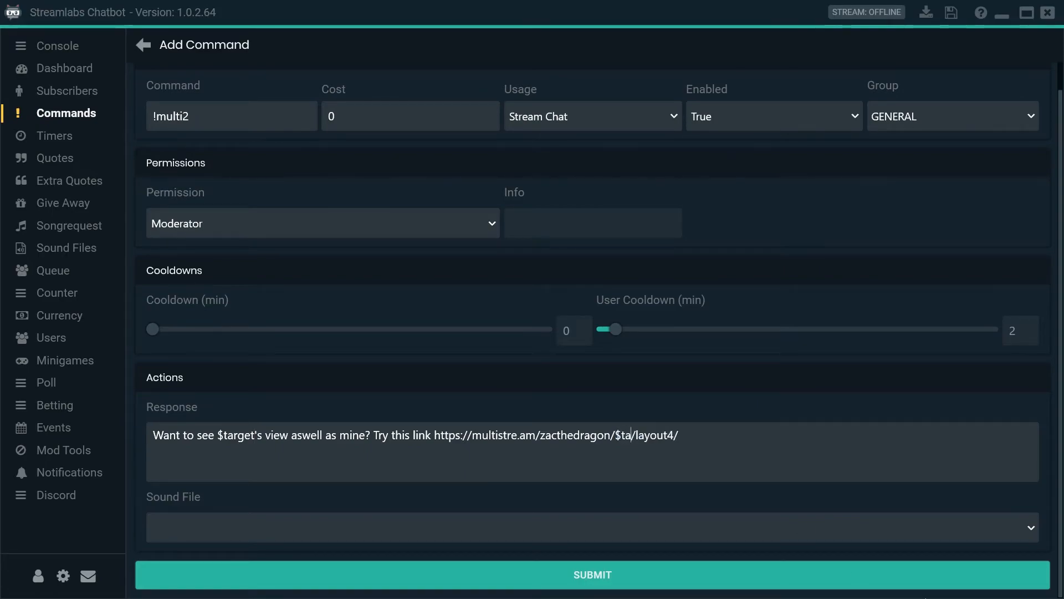
pyautogui.click(593, 577)
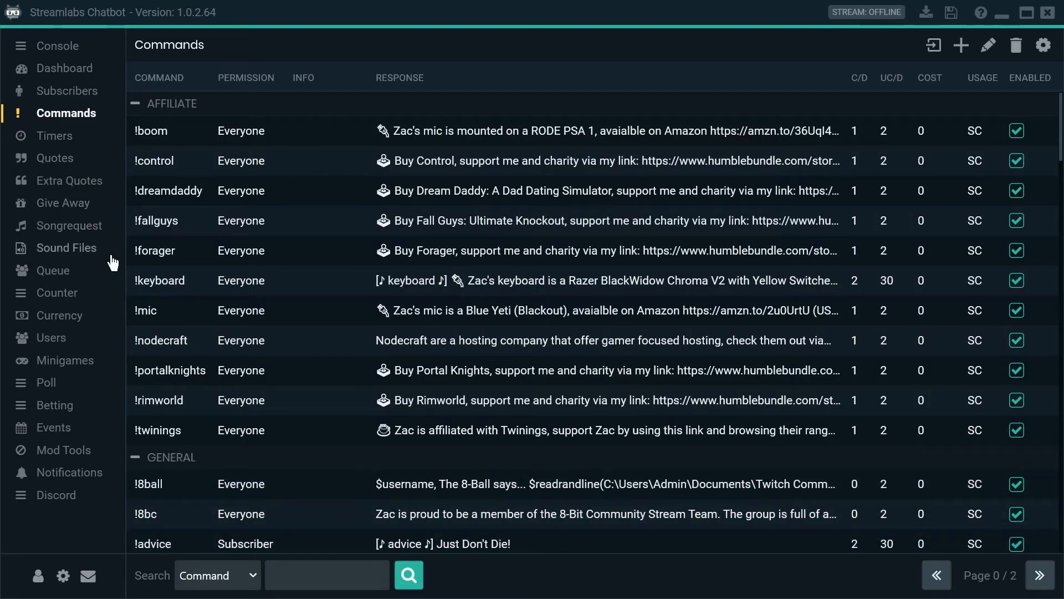
# - Open the chatbot's console
pyautogui.click(70, 47)
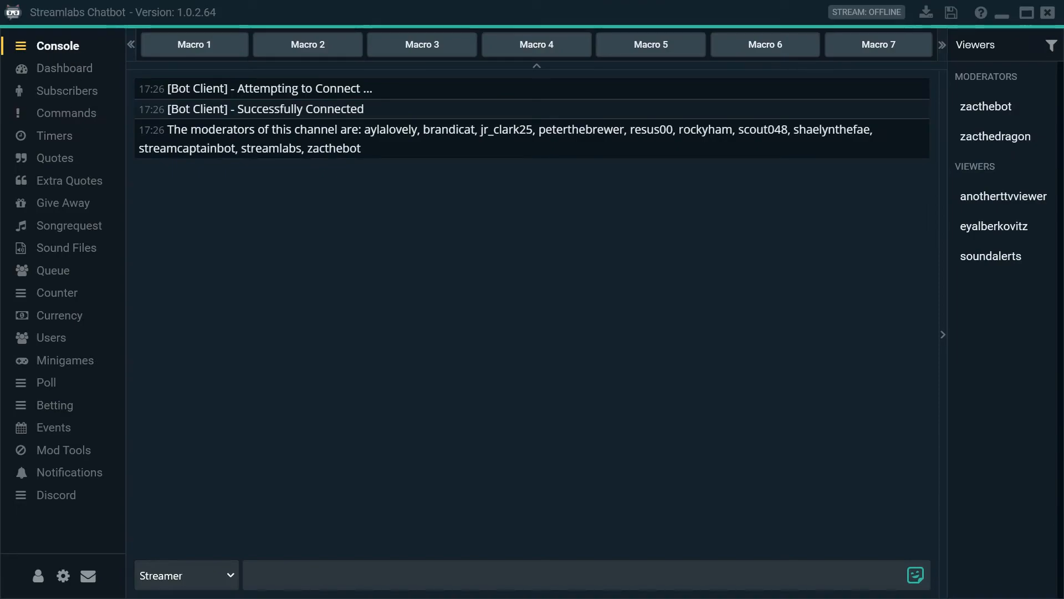